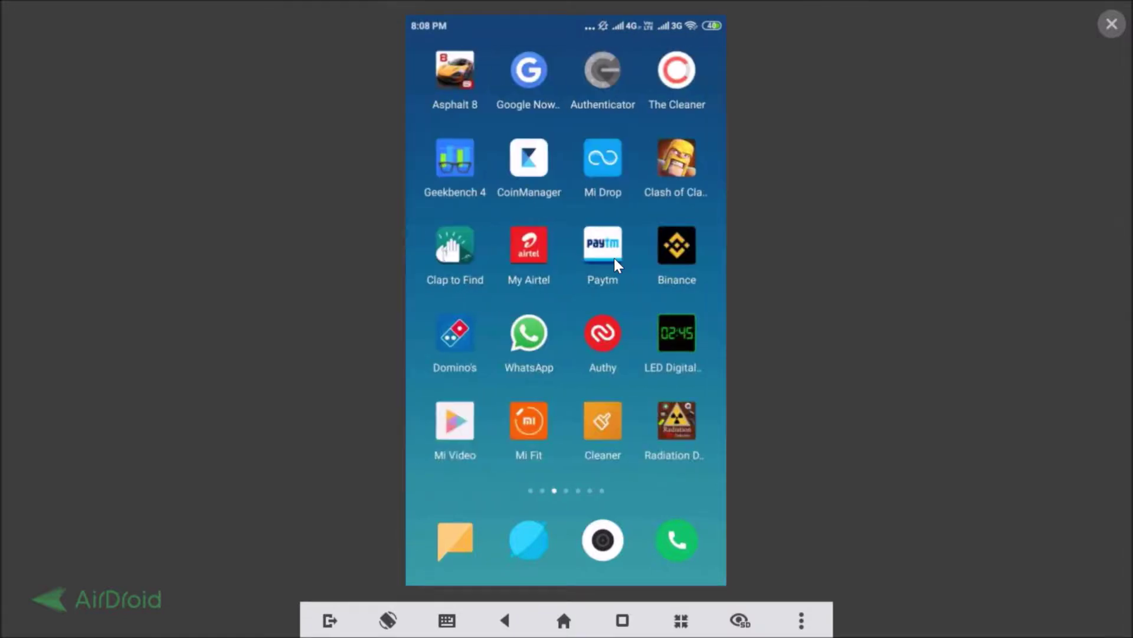
Step: Open the existing WhatsApp chat with the keyboard up, then back out to the home screen
click(532, 331)
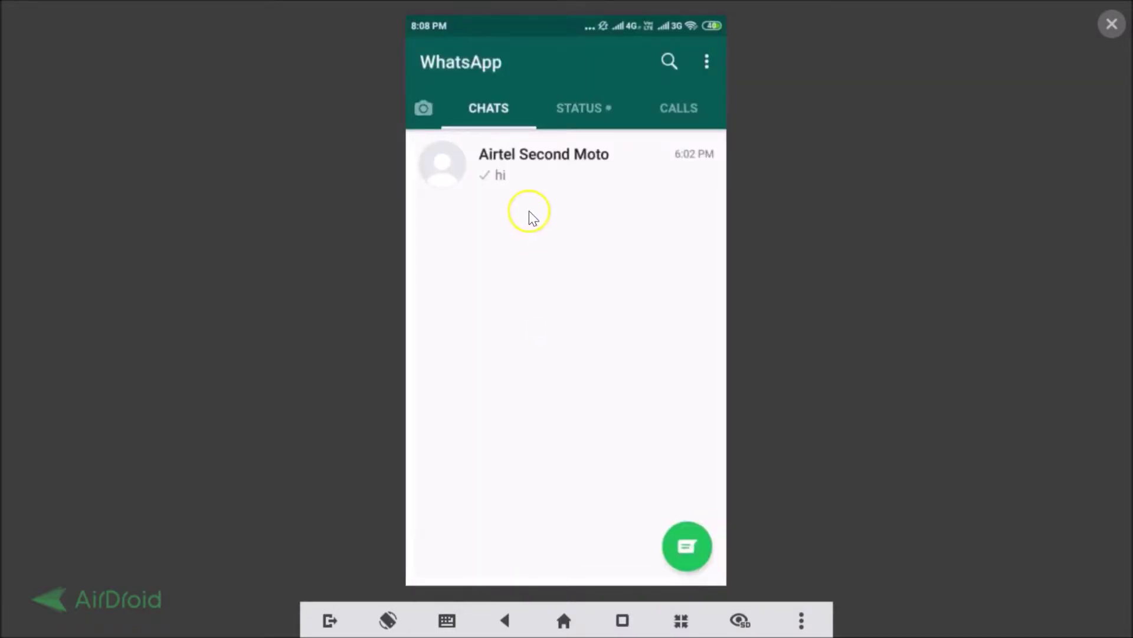
click(521, 174)
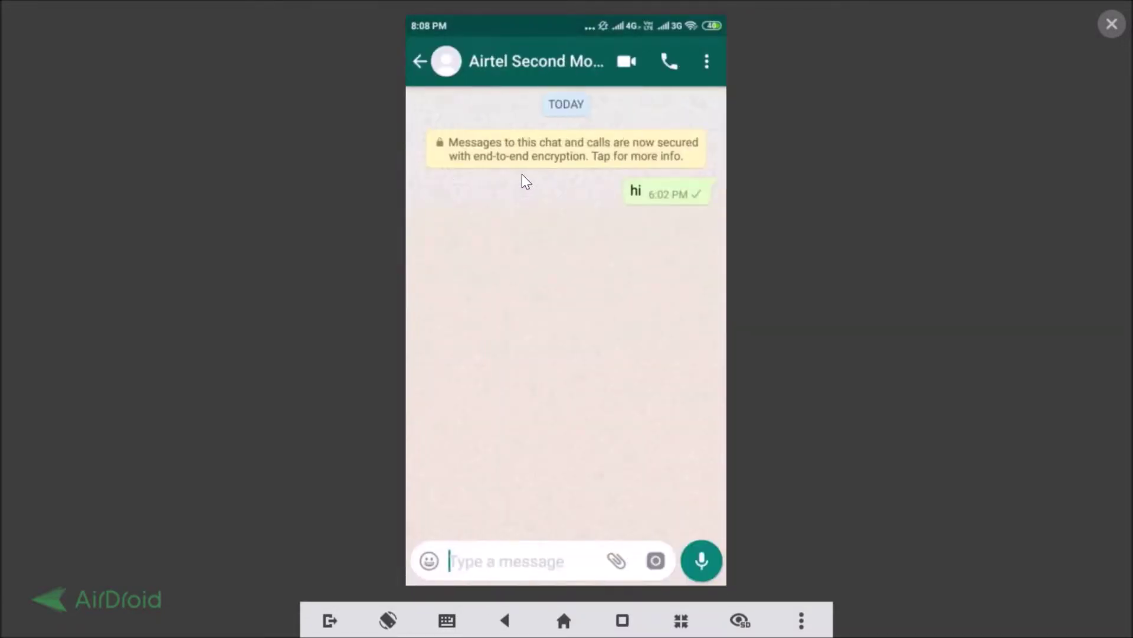
click(478, 559)
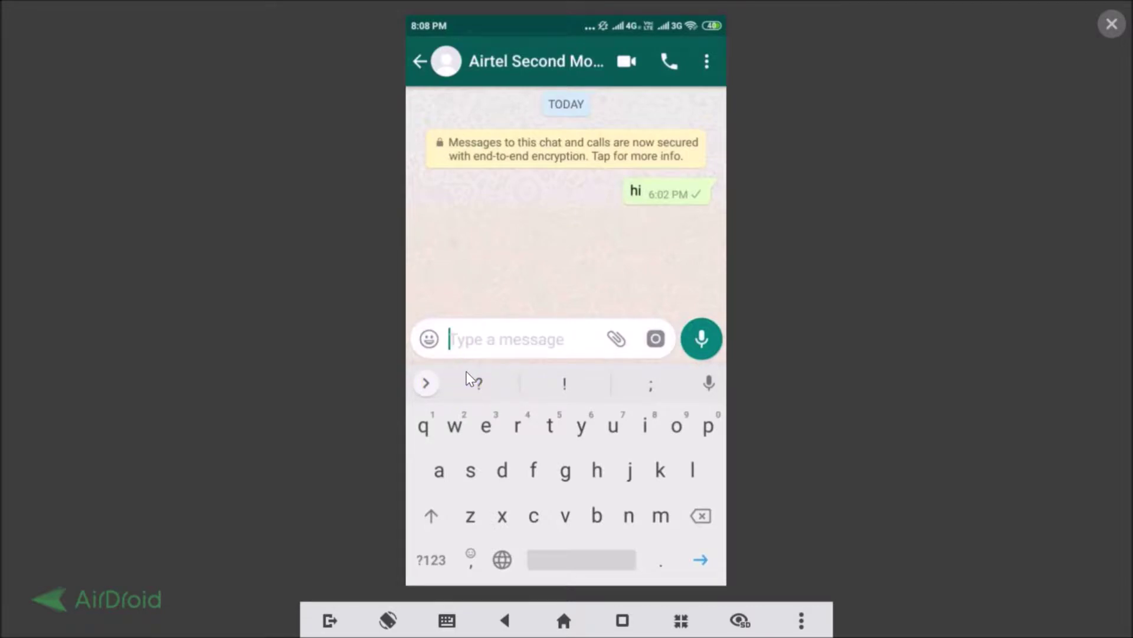
key(Escape)
key(Escape)
key(Escape)
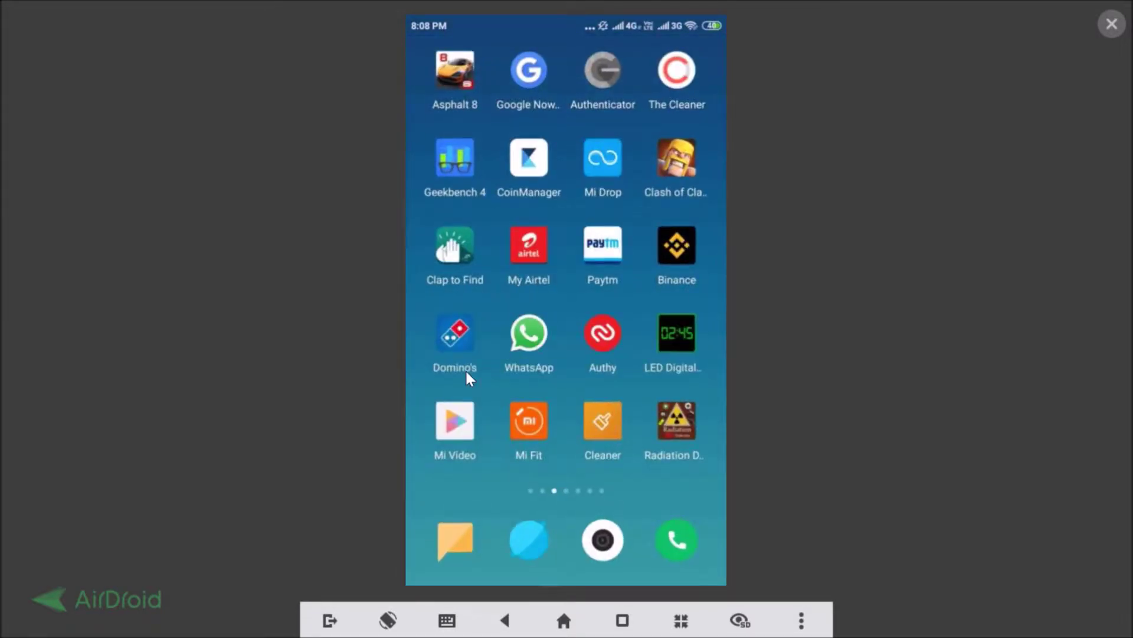
key(Home)
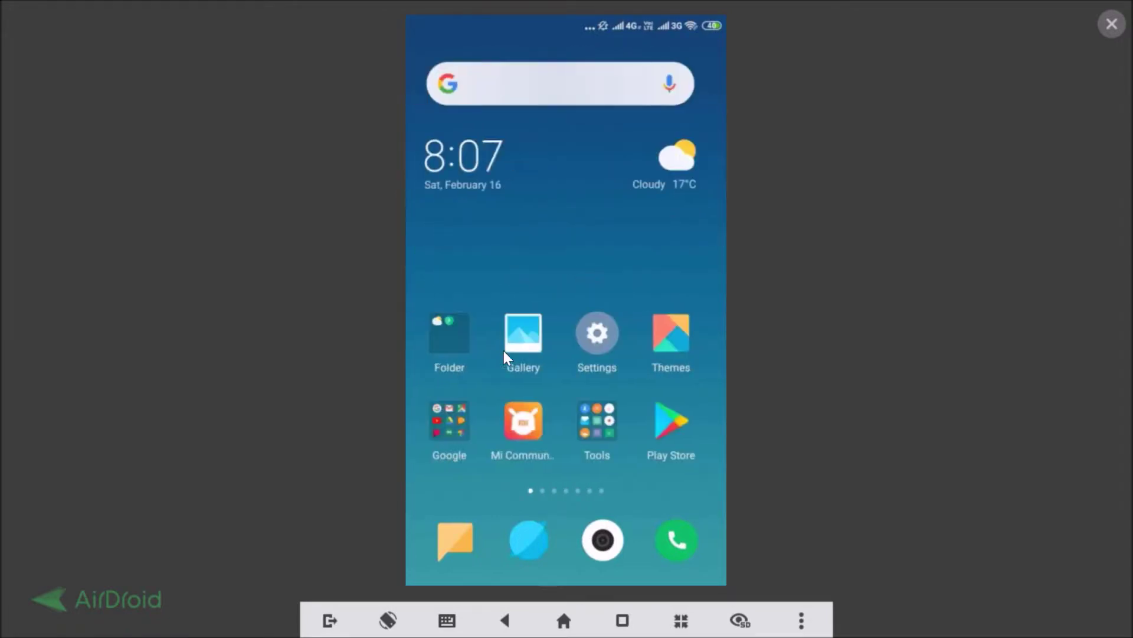
Step: Search the Play Store for 'google' and open the Google app's store page
click(668, 431)
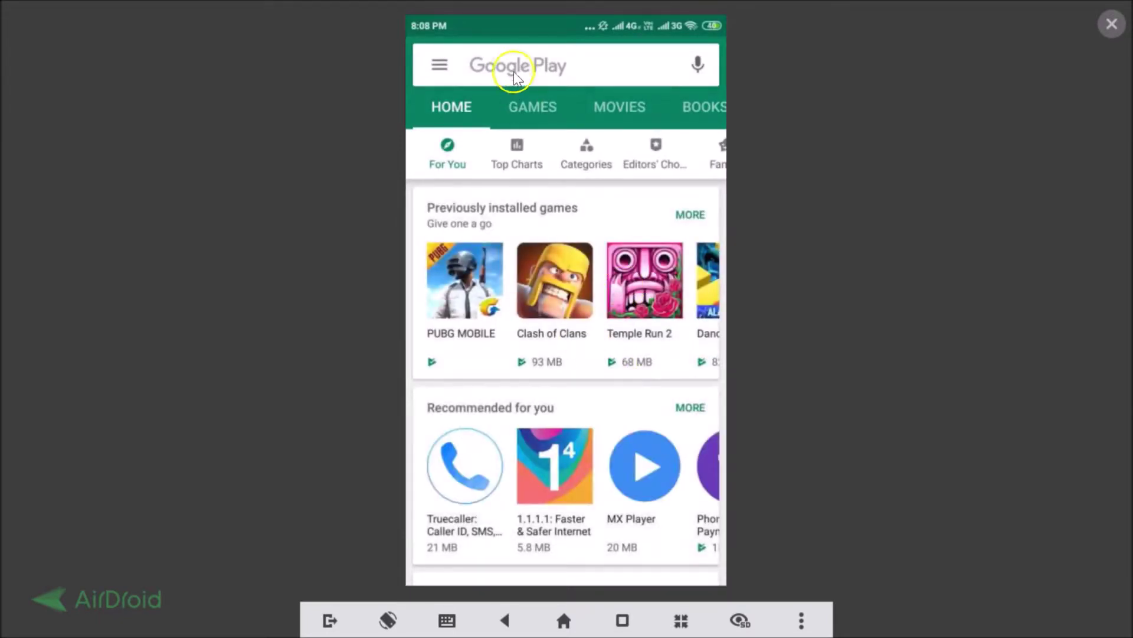
click(538, 69)
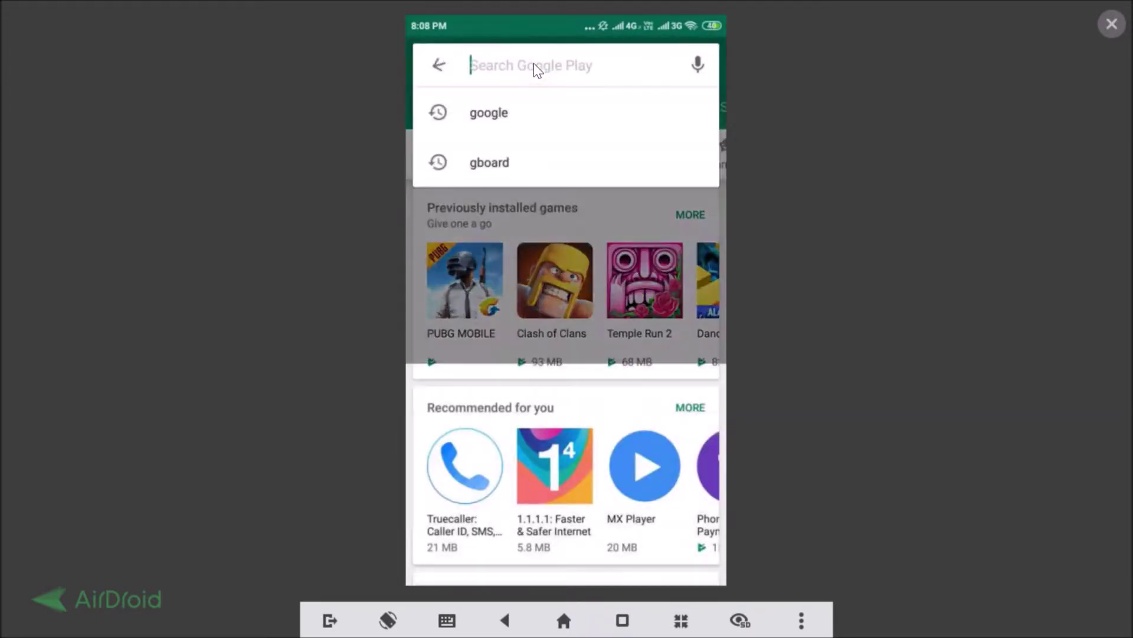
text(go)
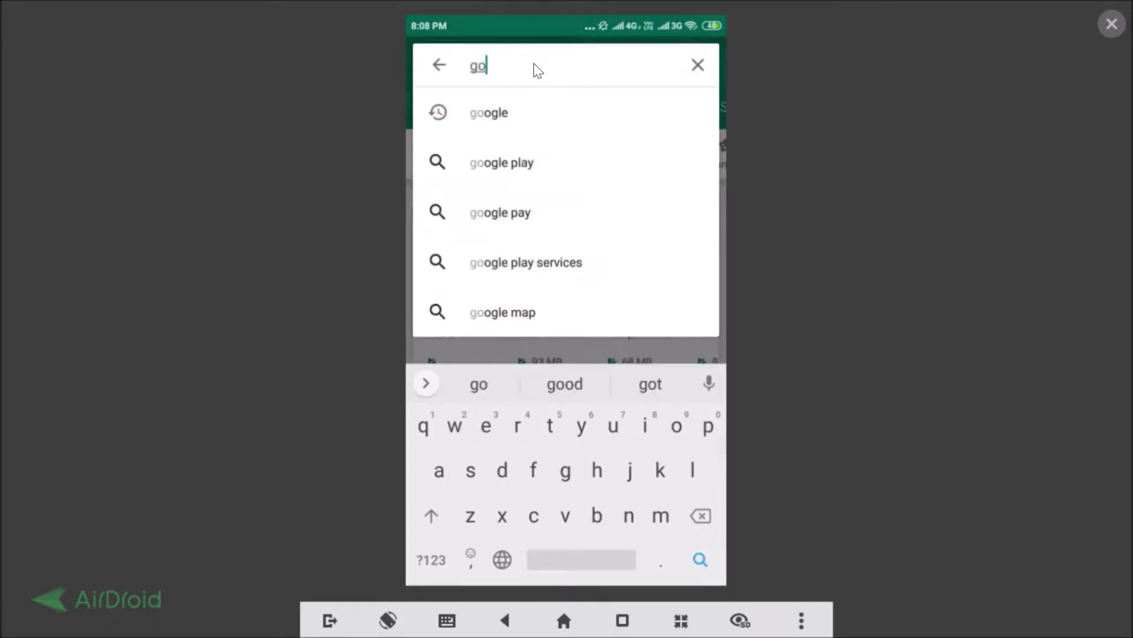
text(ogle)
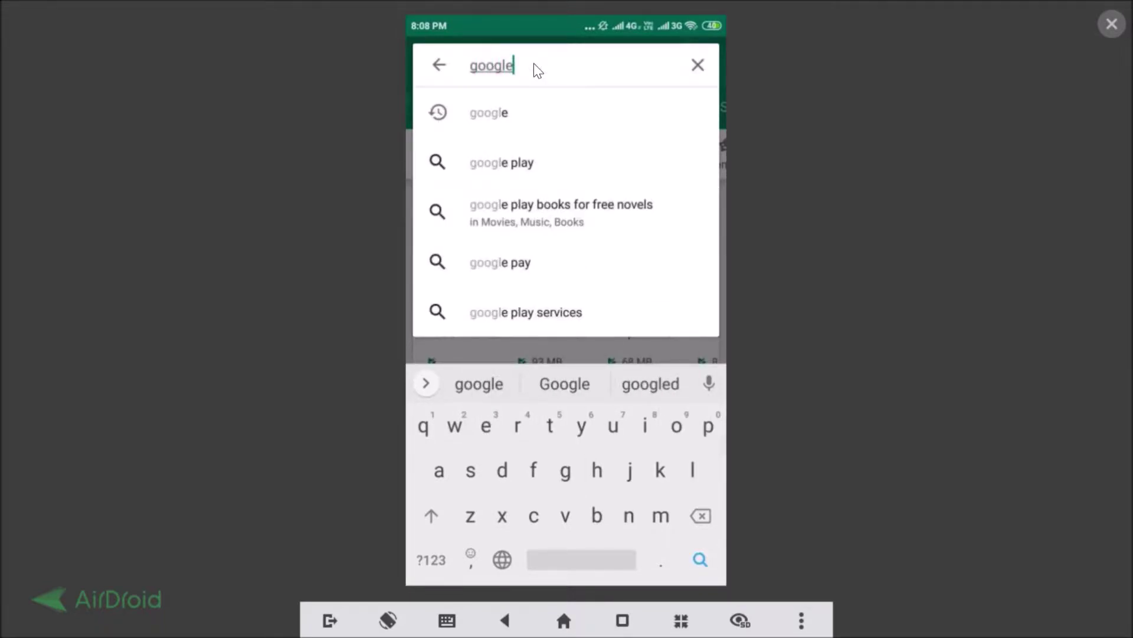
key(Return)
click(537, 134)
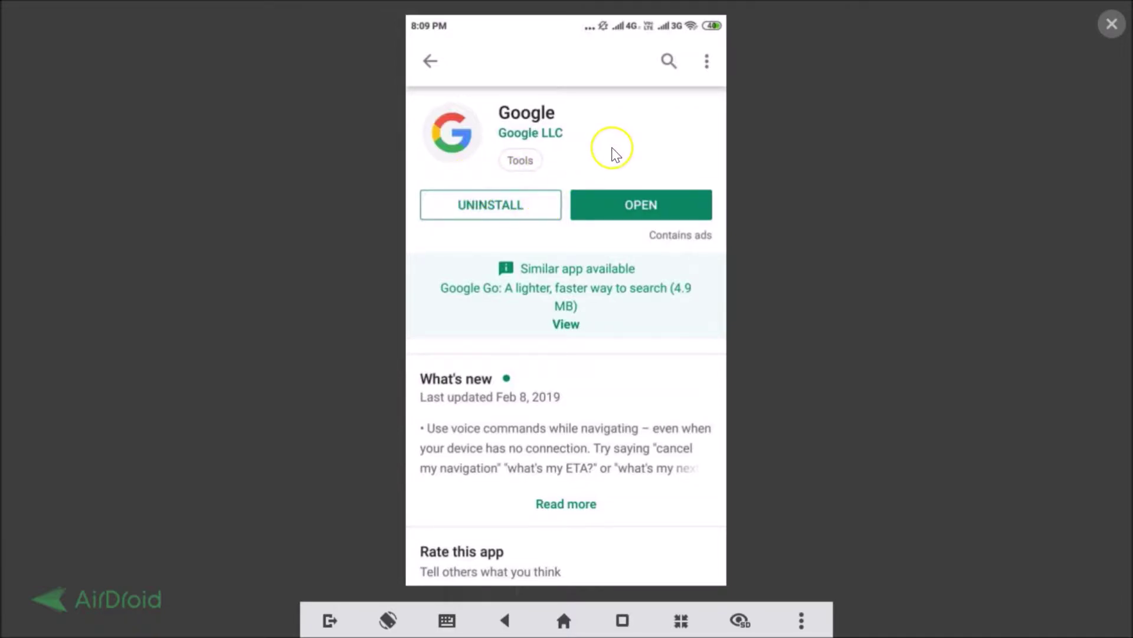
Step: Search the Play Store for 'gboard', open Gboard's page to confirm it is installed, then back out
click(431, 62)
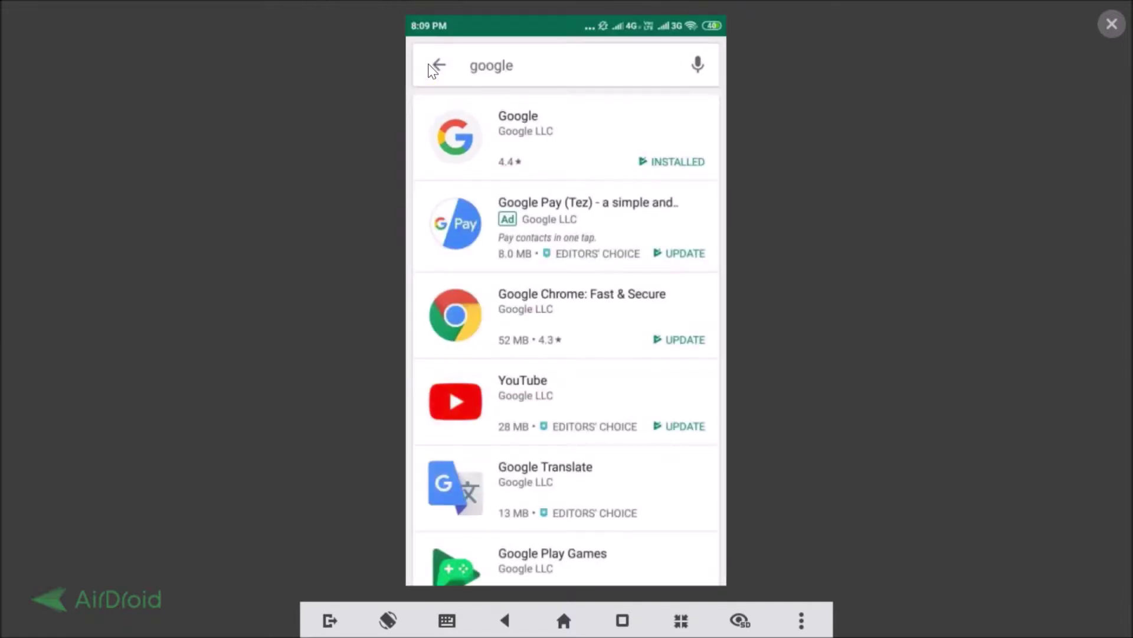
click(491, 65)
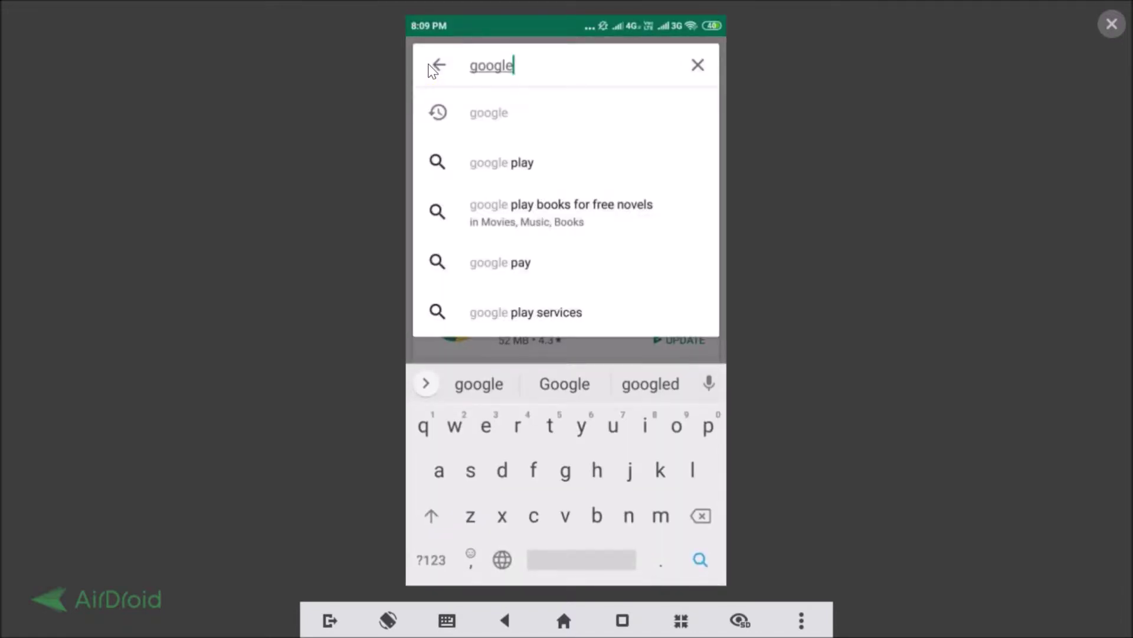
key(BackSpace)
key(BackSpace)
key(BackSpace)
text(g)
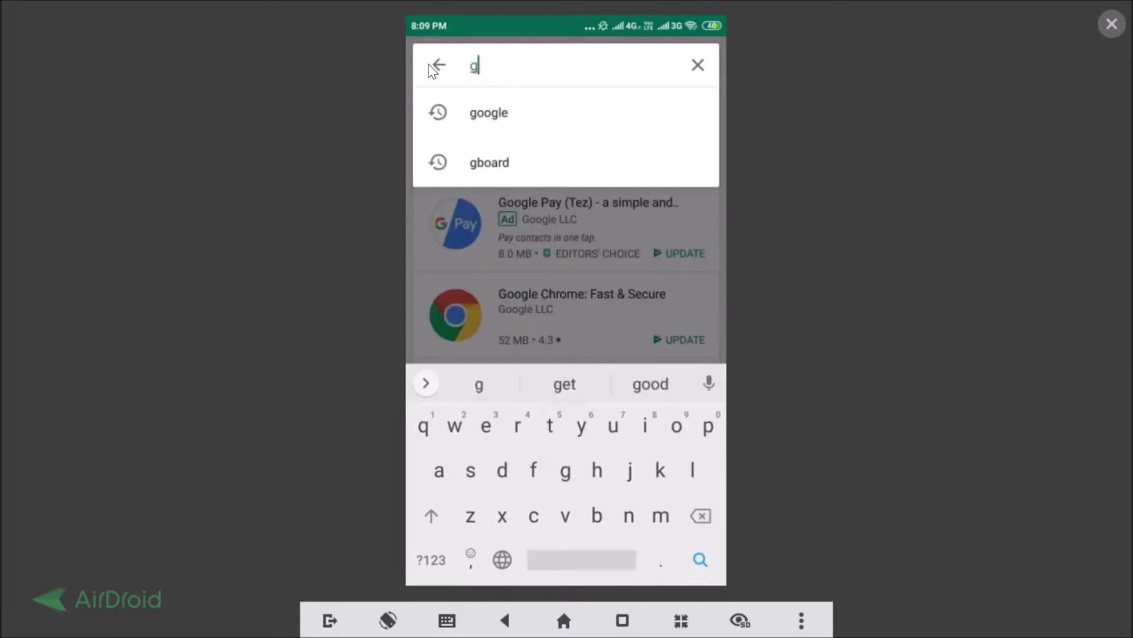
text(board)
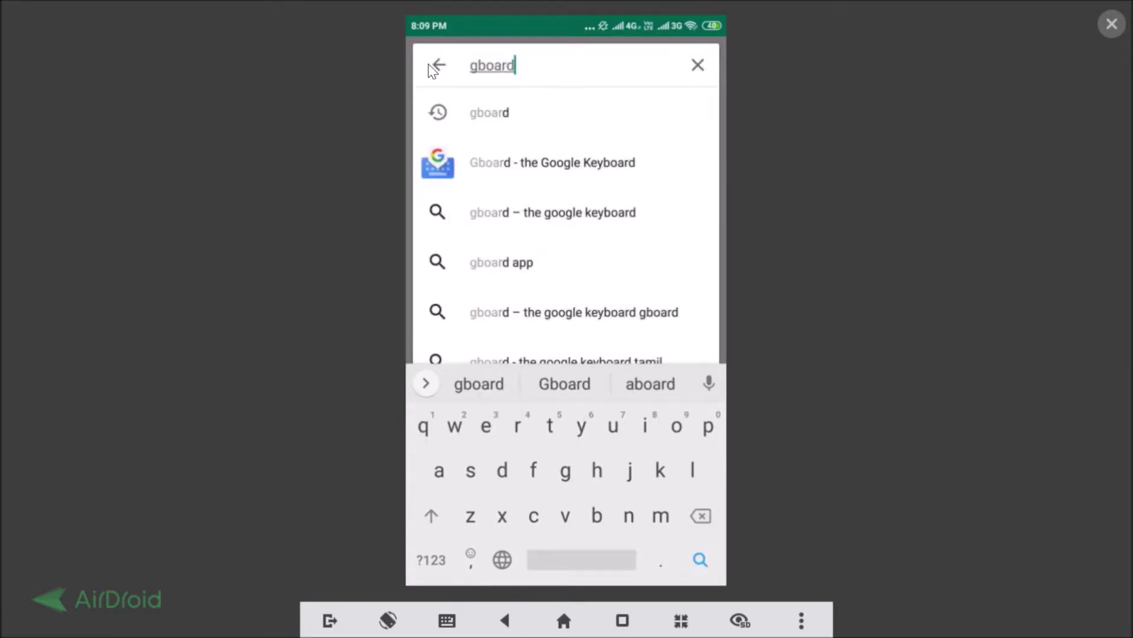
click(559, 171)
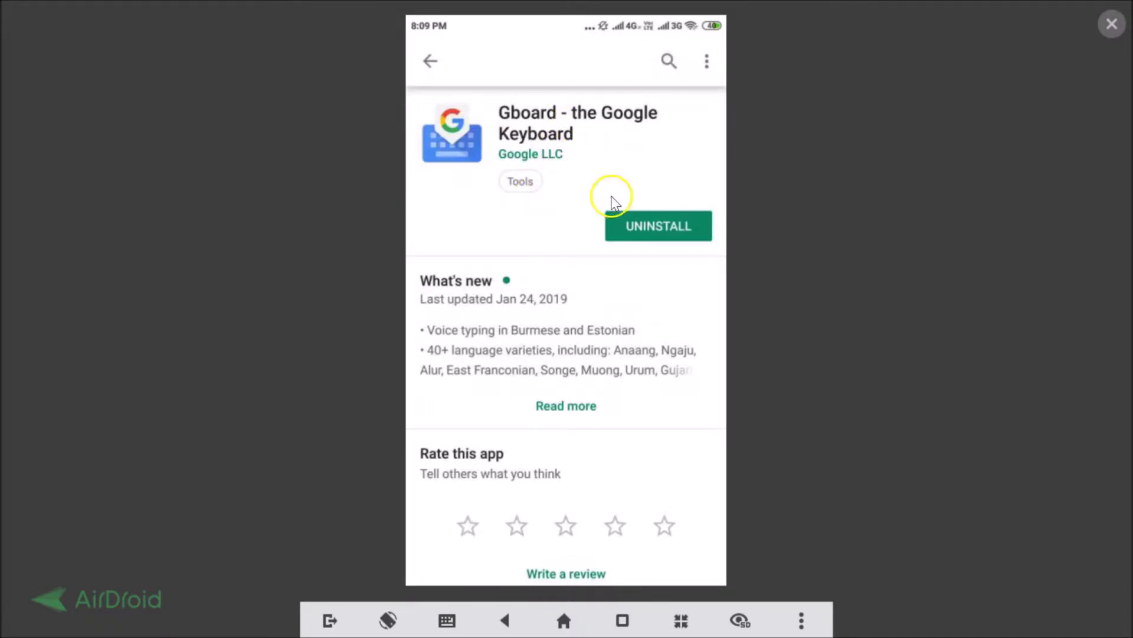
key(Escape)
key(Escape)
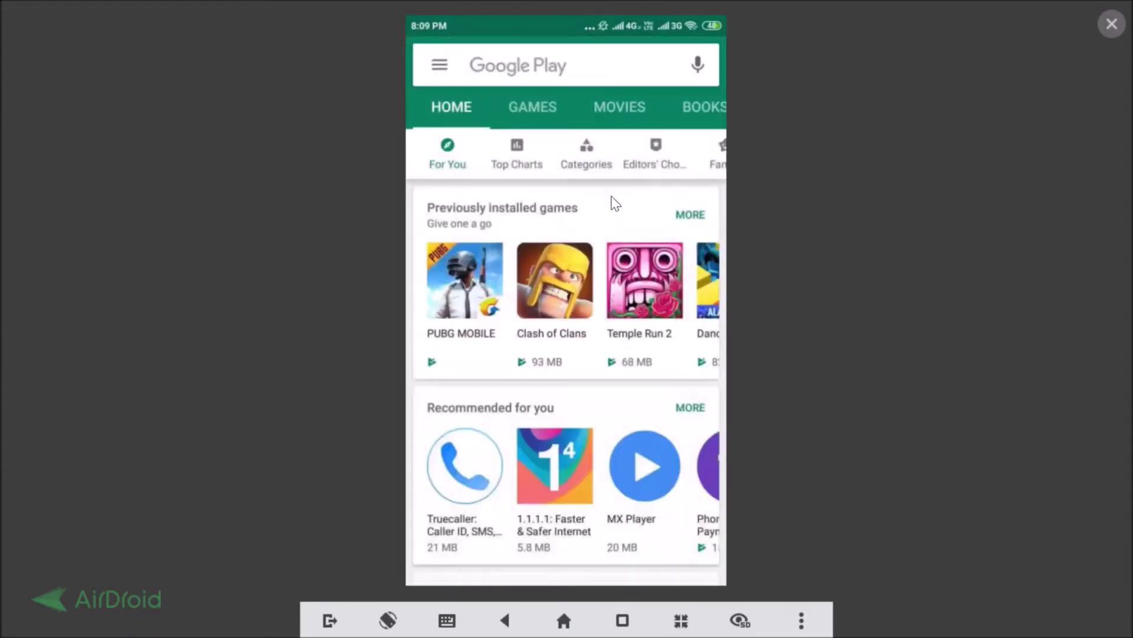
Step: Open Android Settings and search for the Languages & input settings
key(Escape)
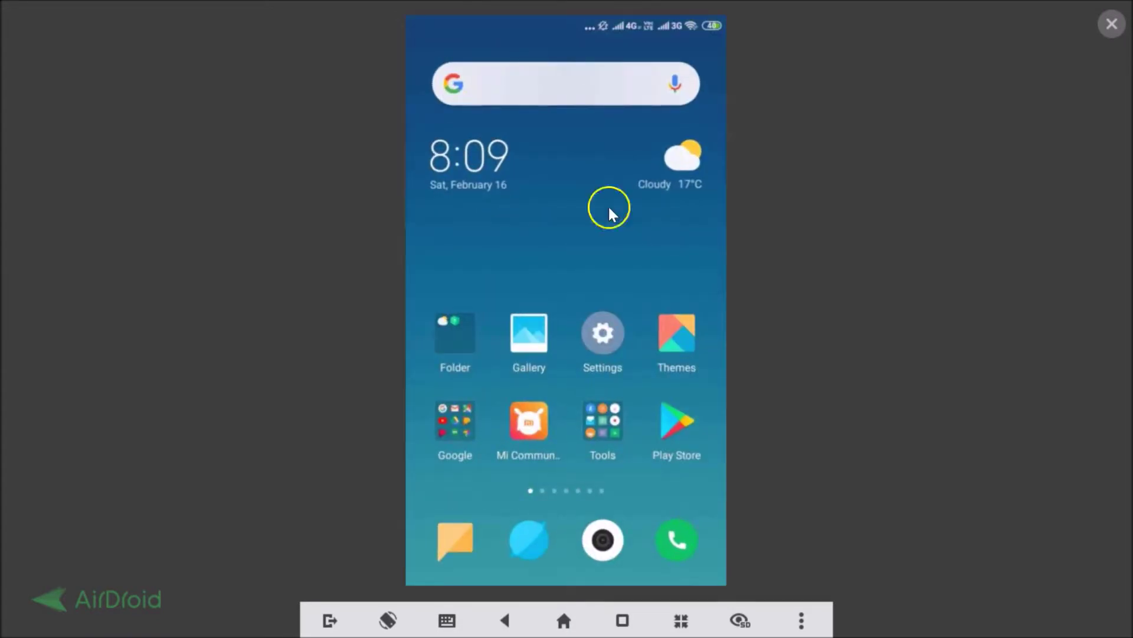
click(605, 338)
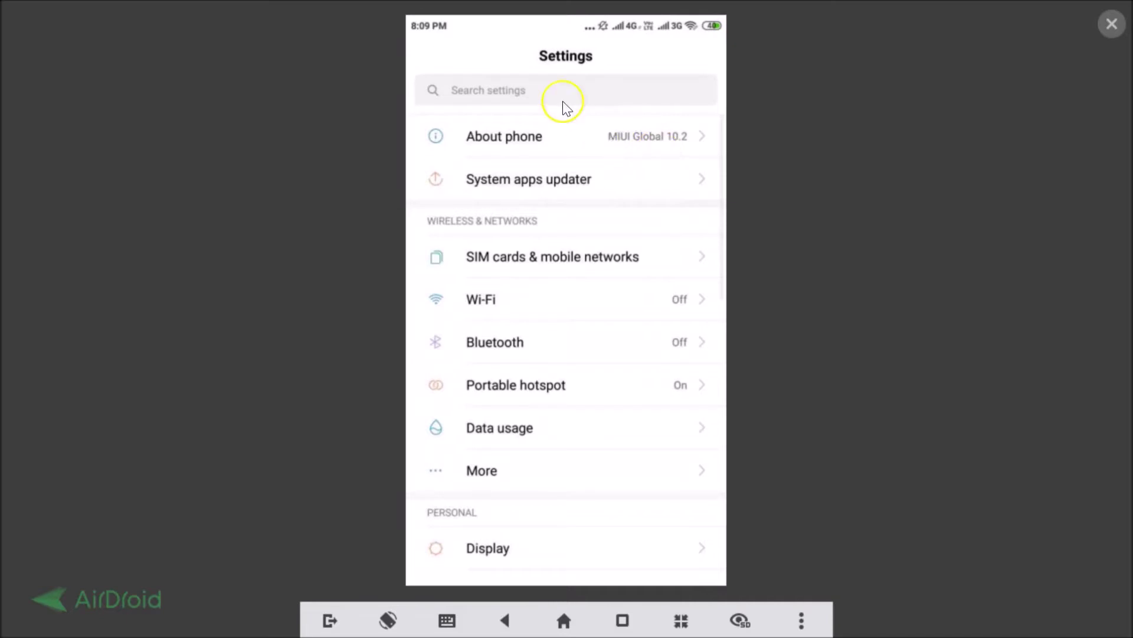
click(516, 88)
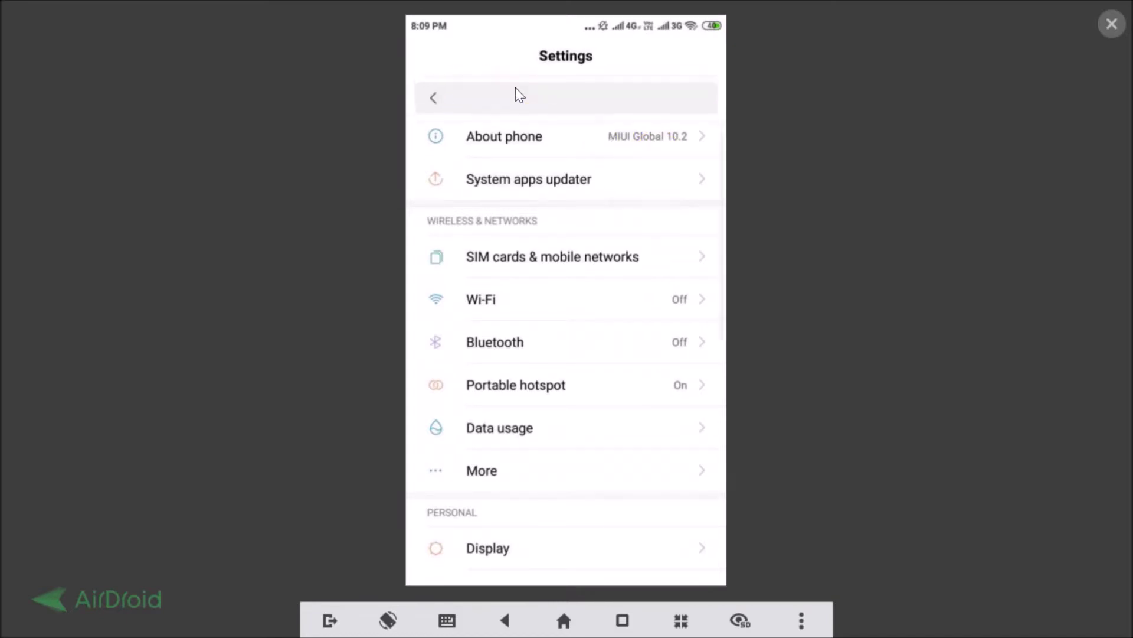
text(la)
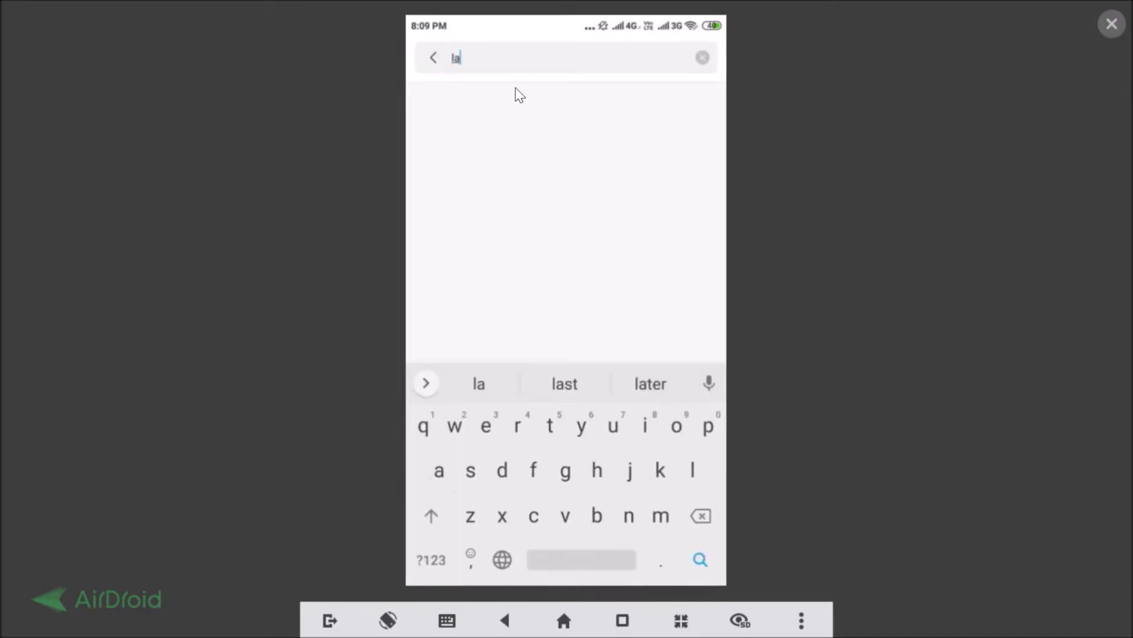
text(ngua)
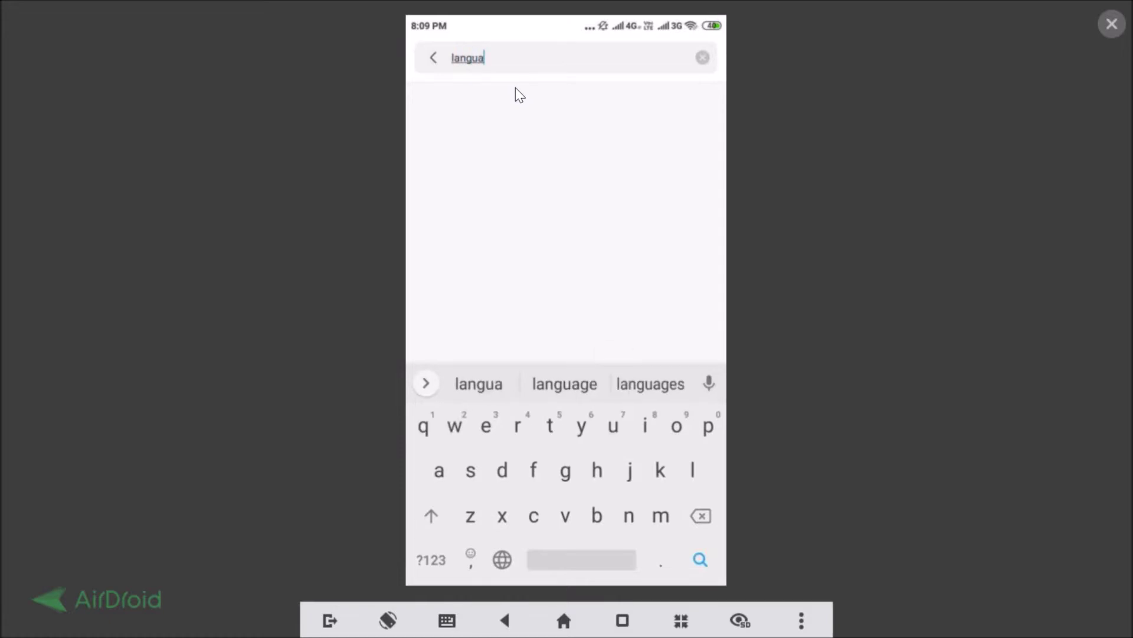
text(ge an)
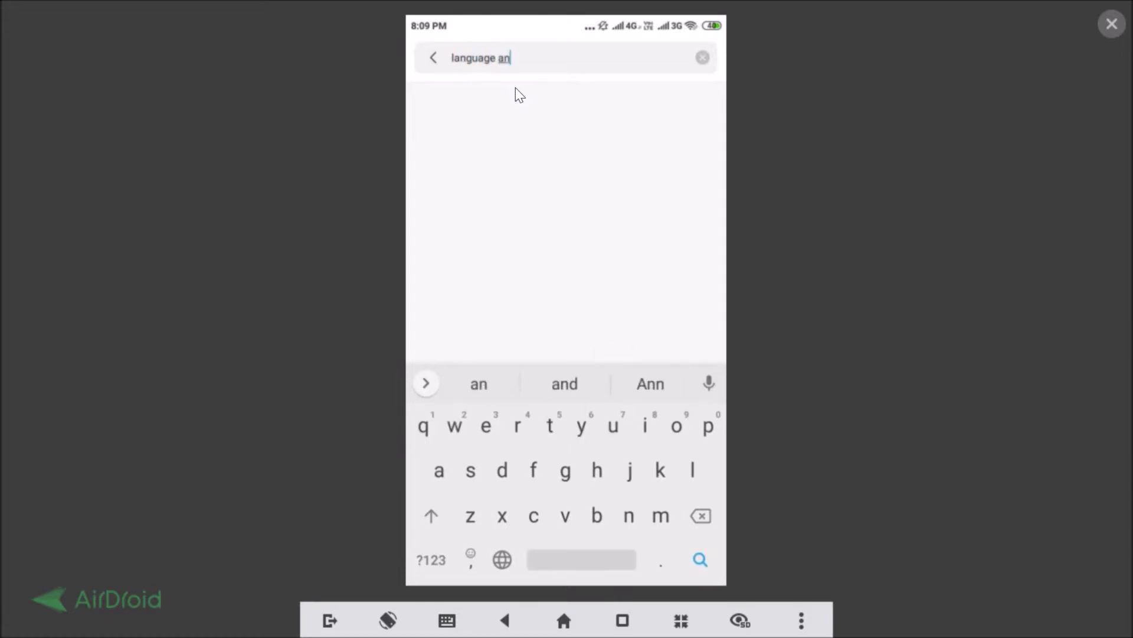
text(d in)
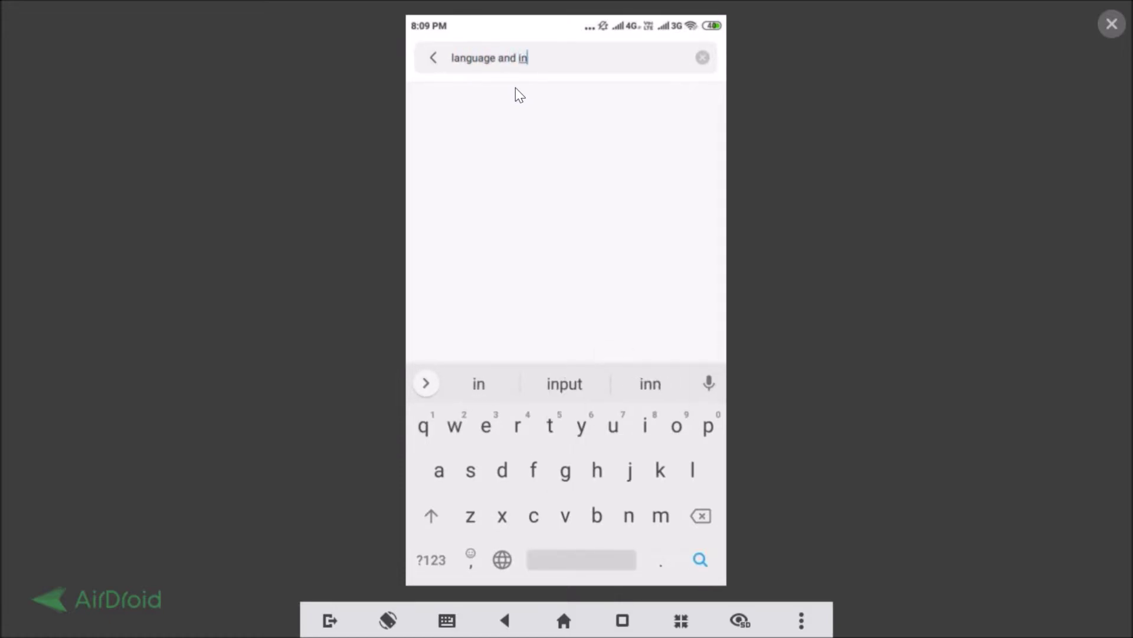
text(put)
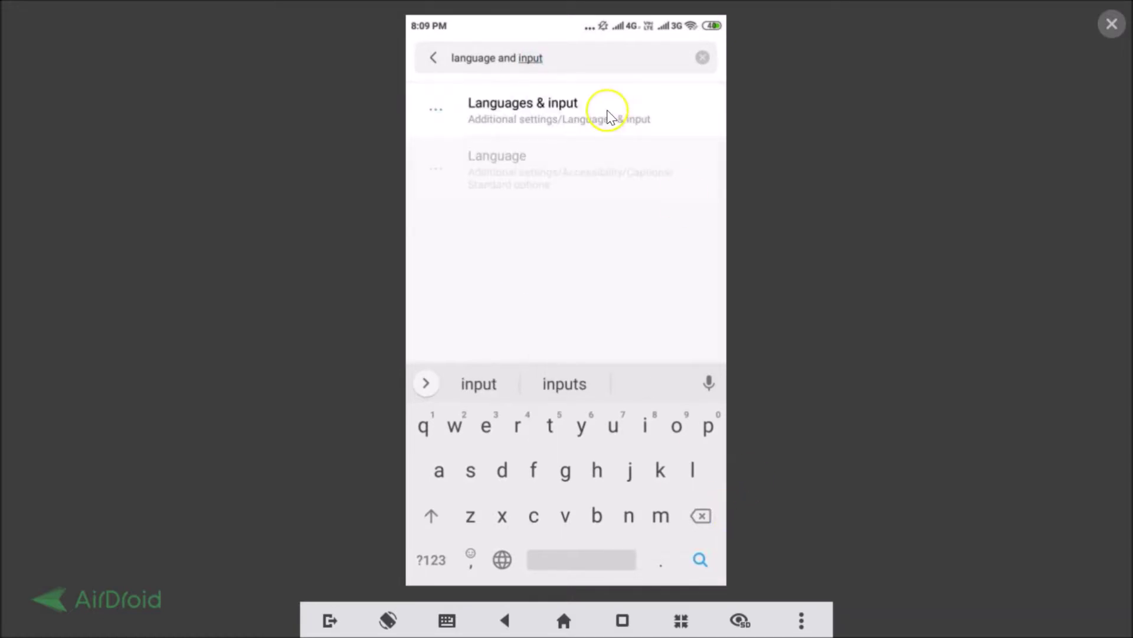
click(511, 130)
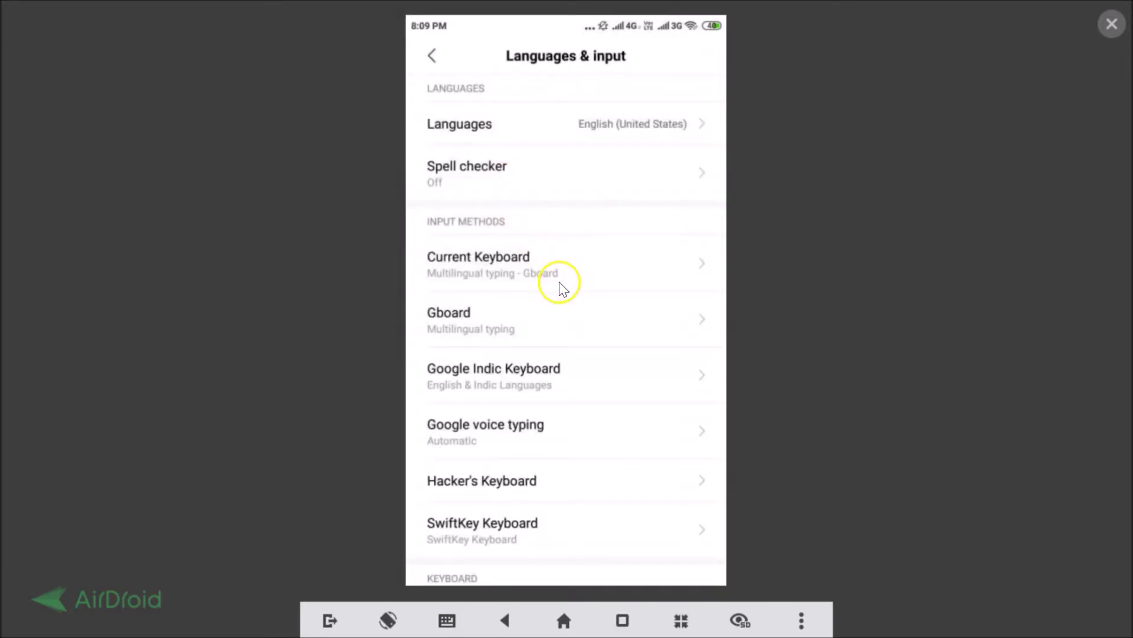
scroll(538, 368, down, 2)
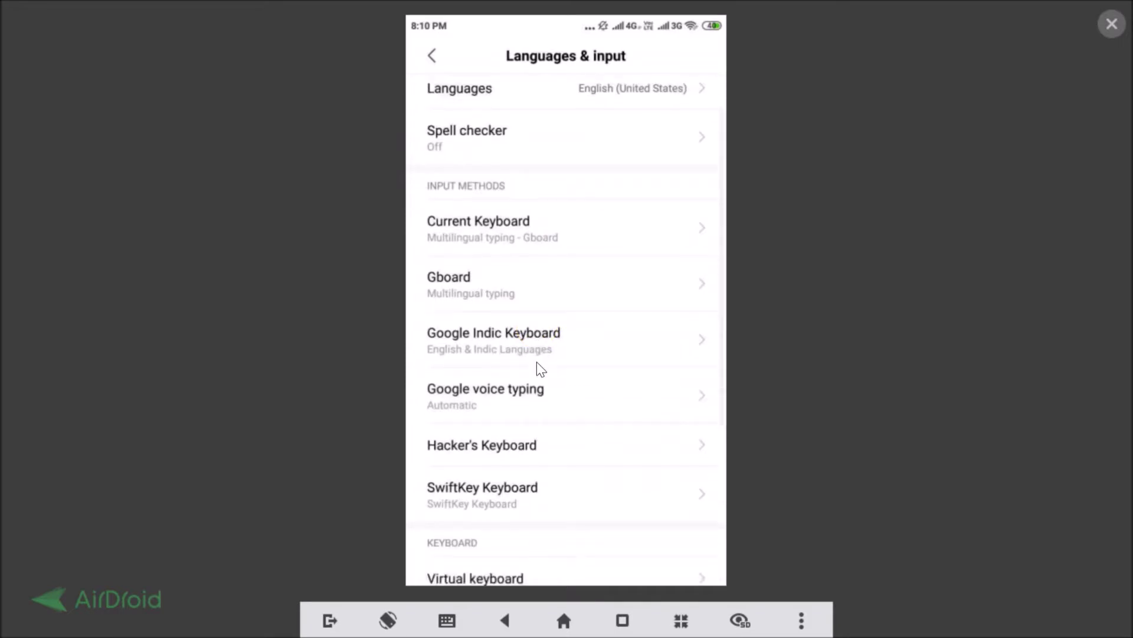
scroll(538, 369, down, 2)
scroll(537, 369, down, 1)
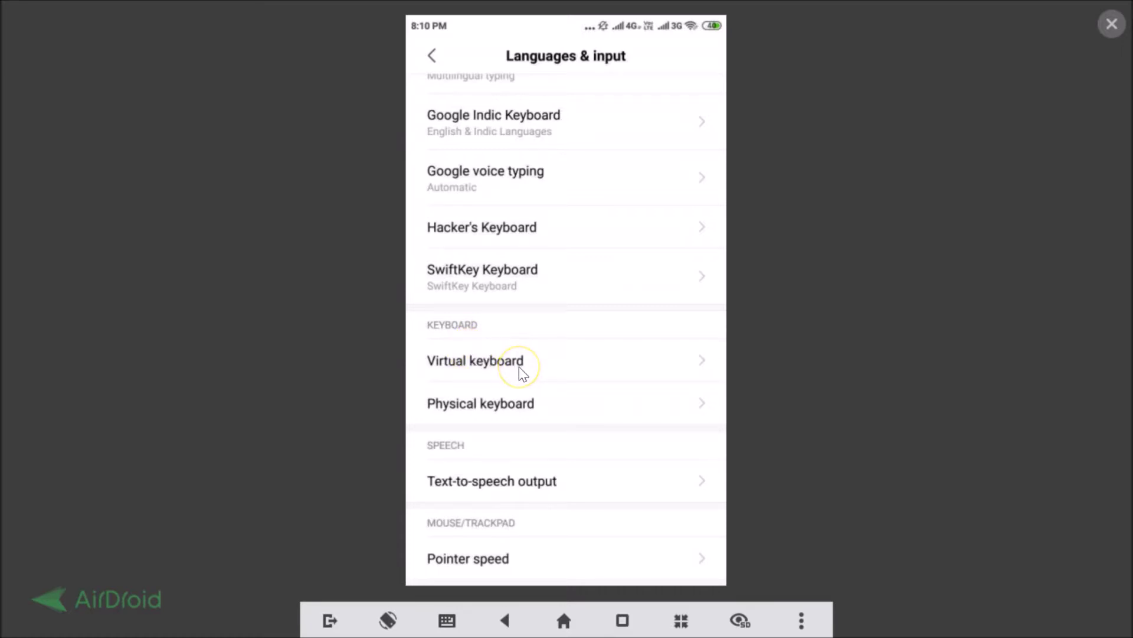
Step: Open the Virtual keyboard list and go into Gboard's own settings
click(519, 366)
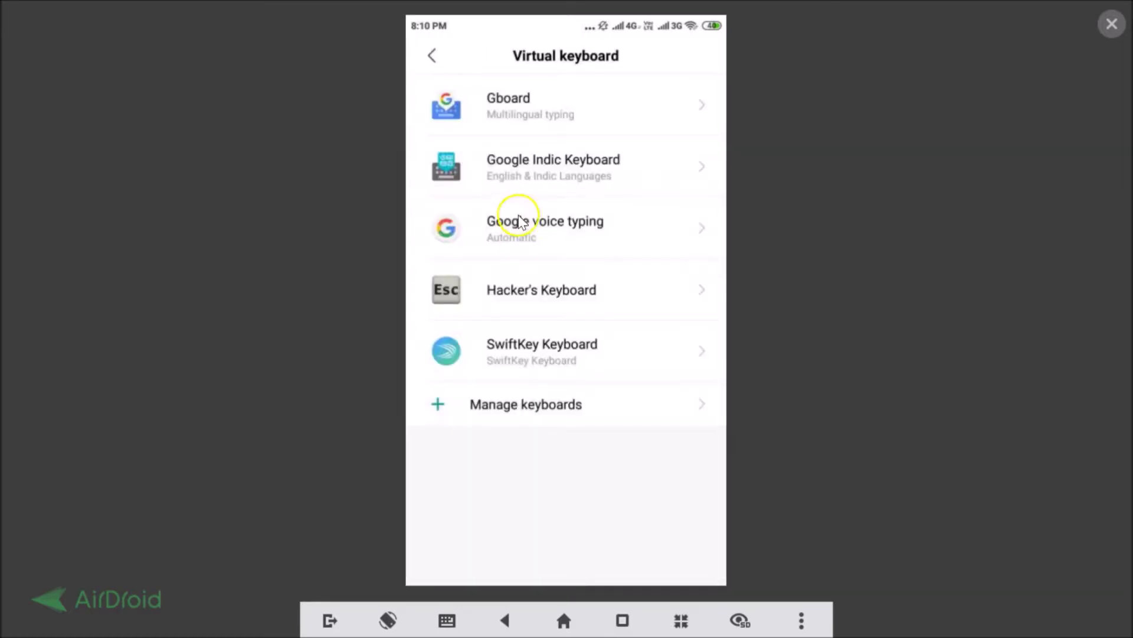
click(558, 124)
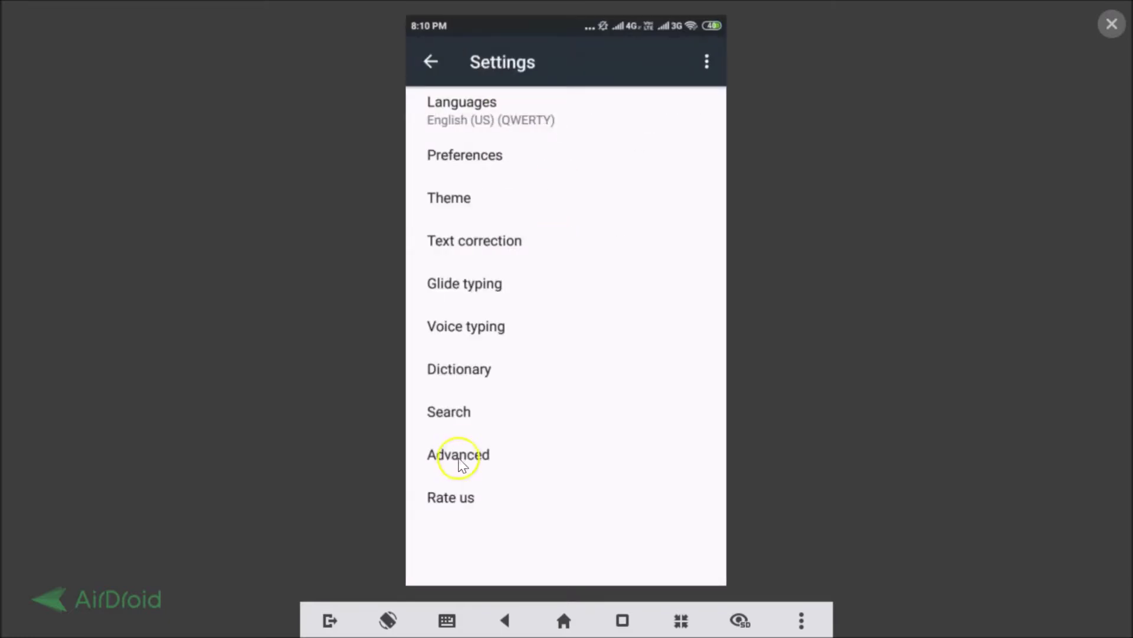
Step: Turn on 'Show Search and more button' in Gboard's Search settings and back out
click(467, 421)
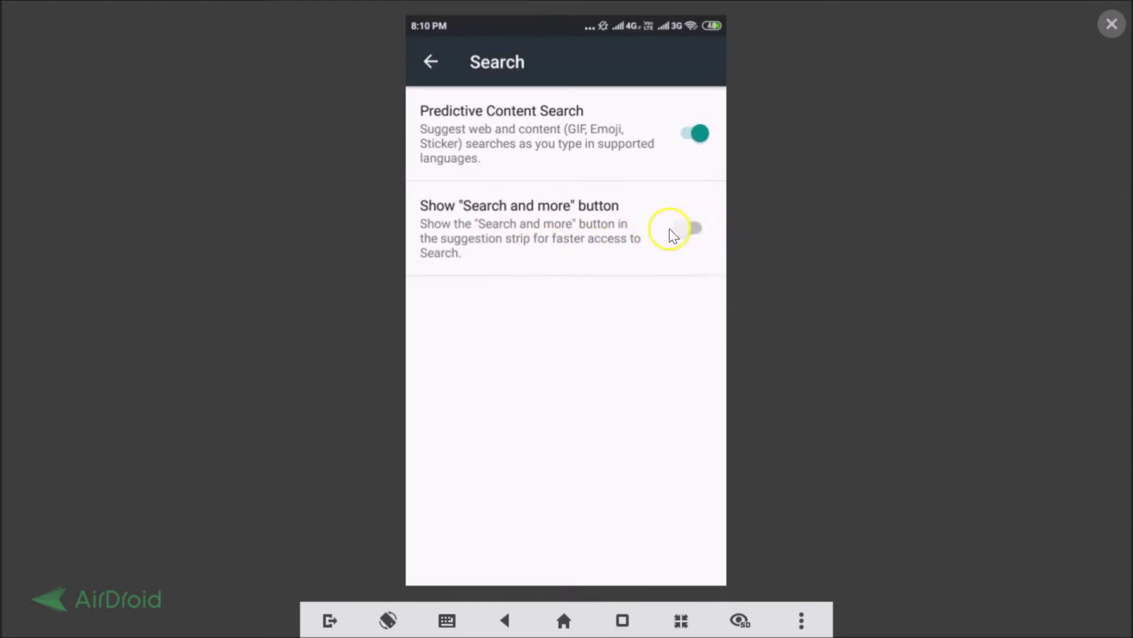
click(699, 233)
key(Escape)
key(Escape)
key(Escape)
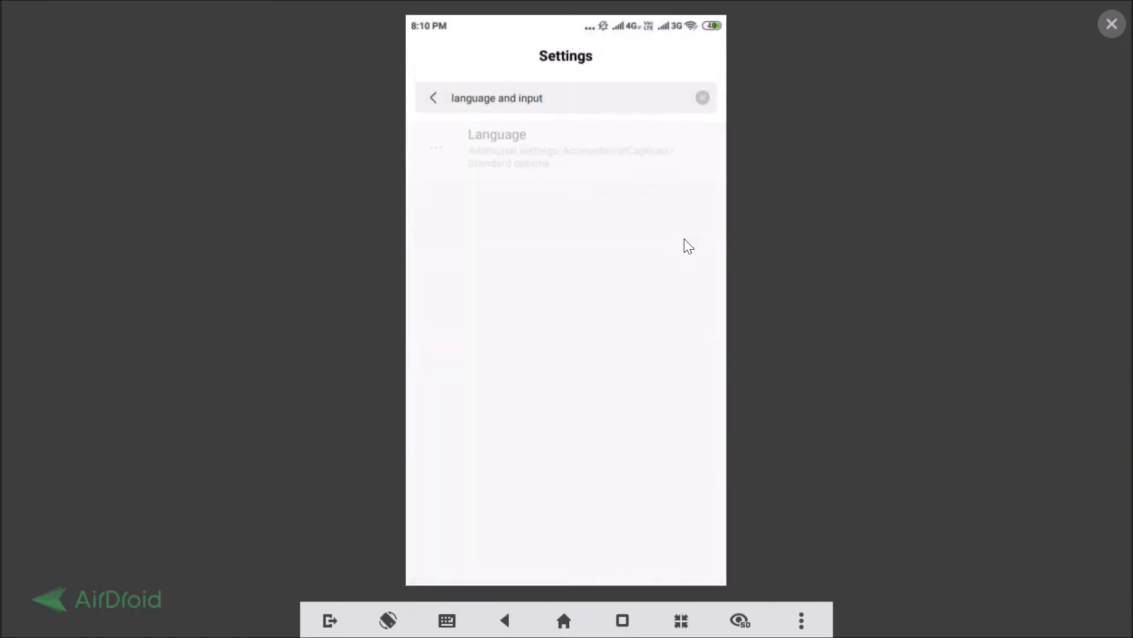
key(Escape)
Step: Launch WhatsApp from the home screen, open the chat and bring up the keyboard in the message field
key(Right)
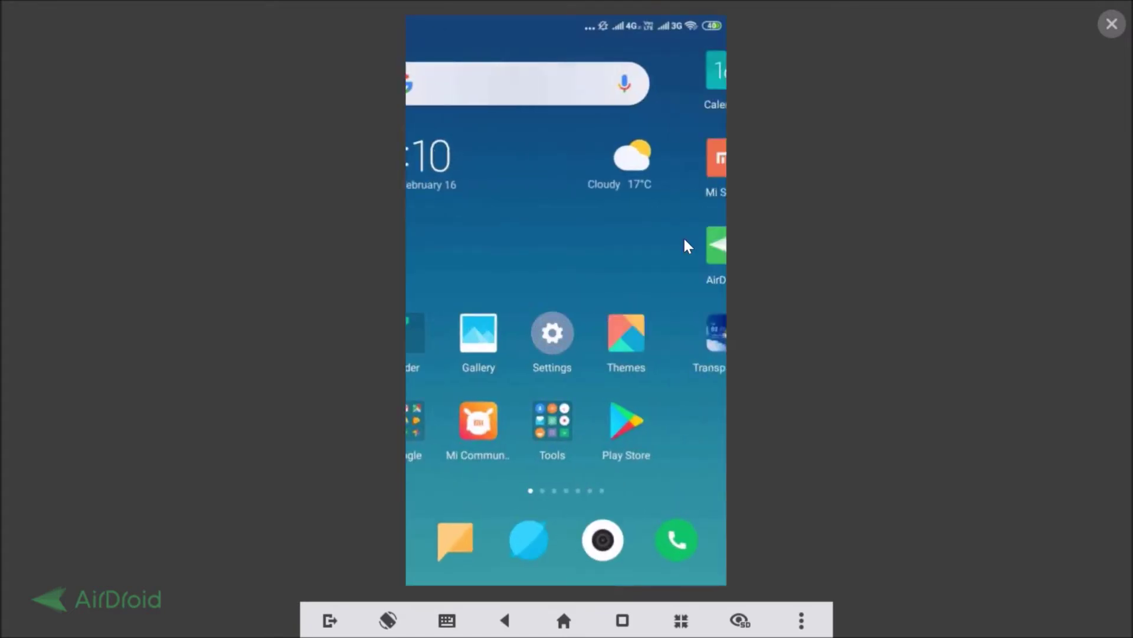
key(Right)
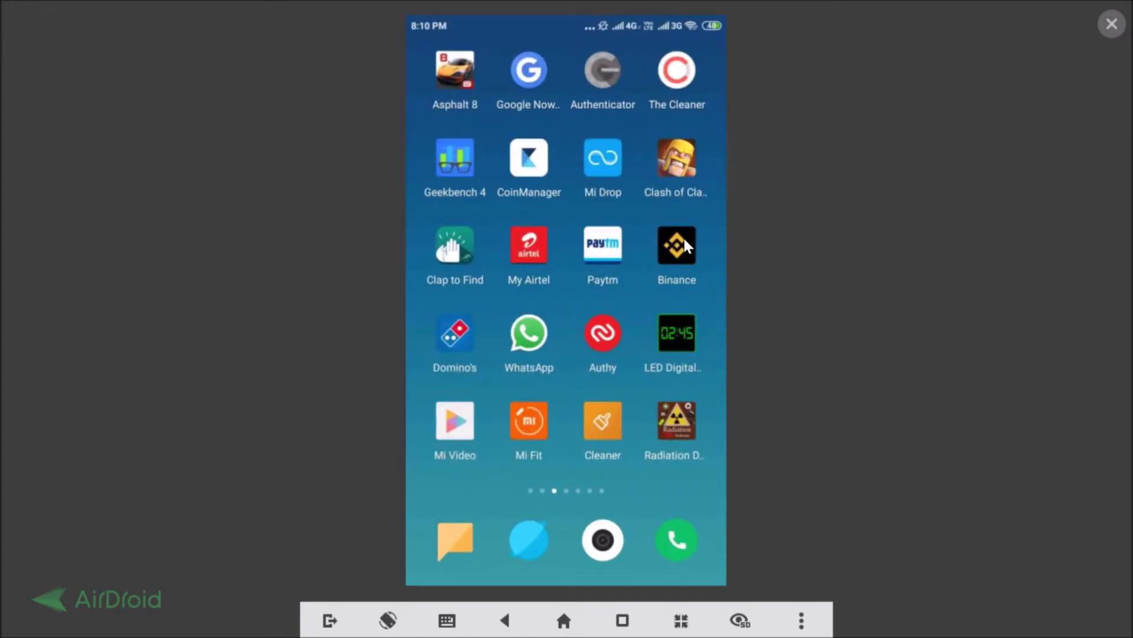
click(527, 332)
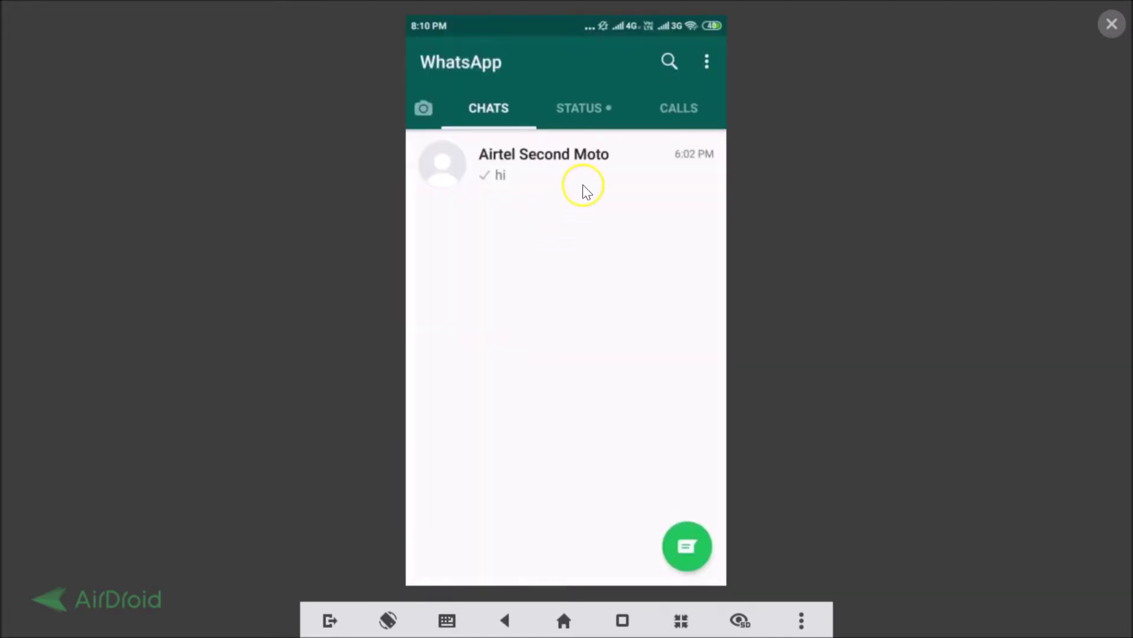
click(542, 184)
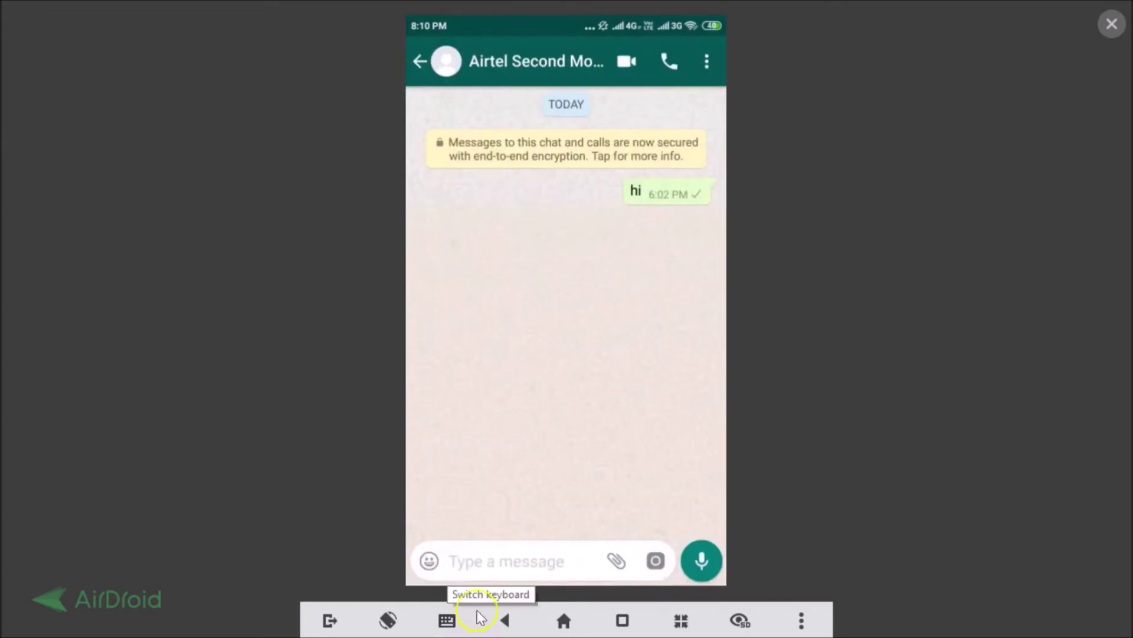
click(487, 558)
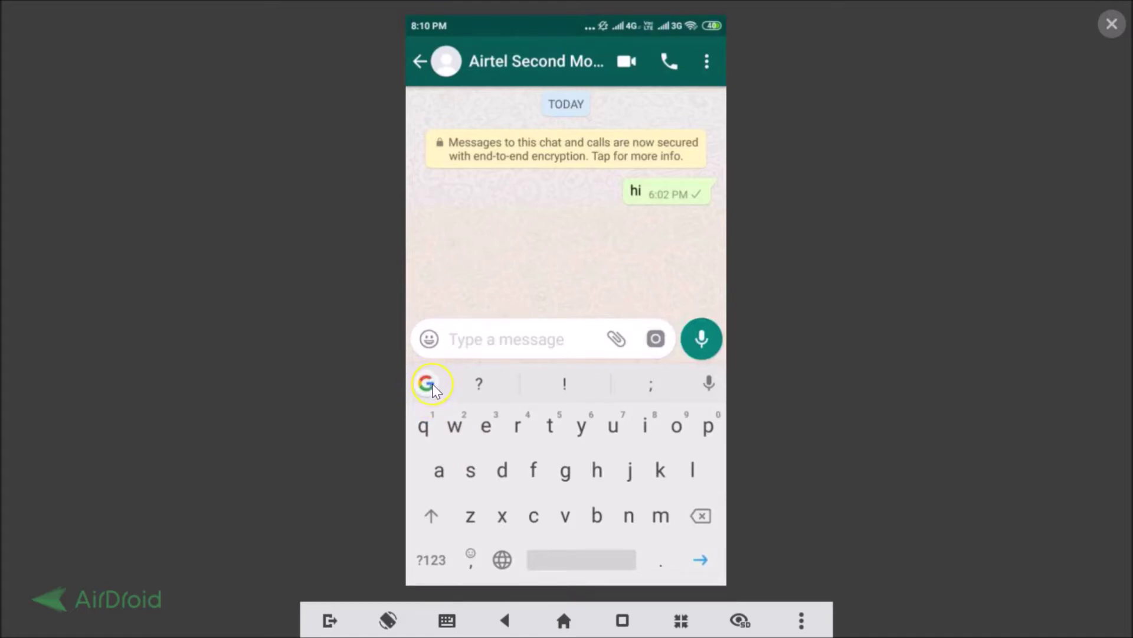
Step: Run a Google search for 'technology' from Gboard's G button inside the chat
click(428, 383)
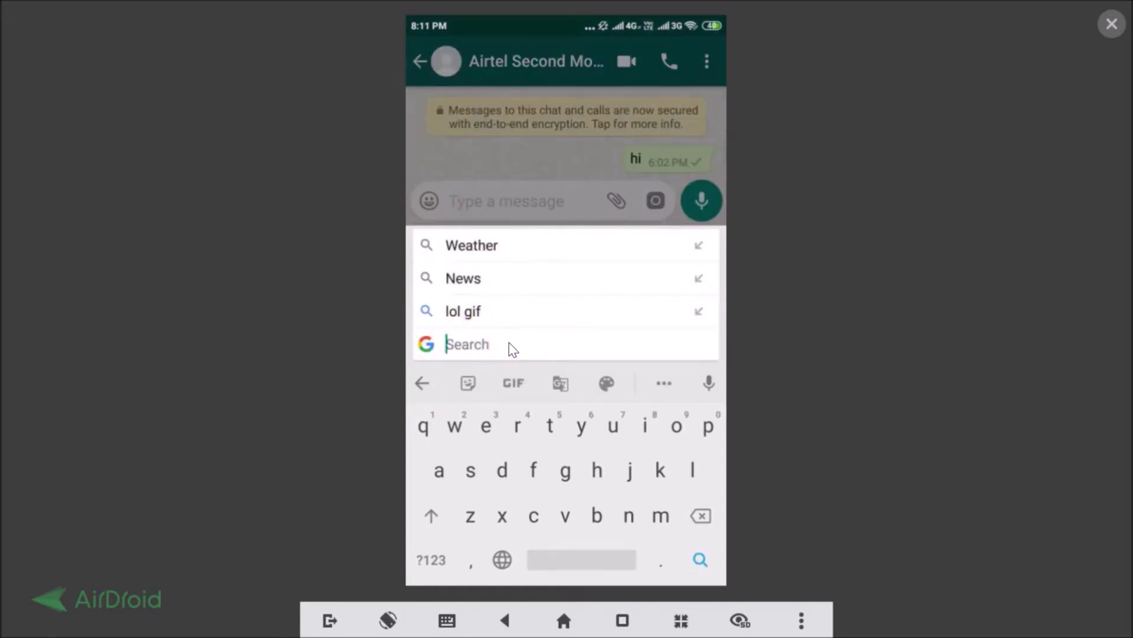
text(te)
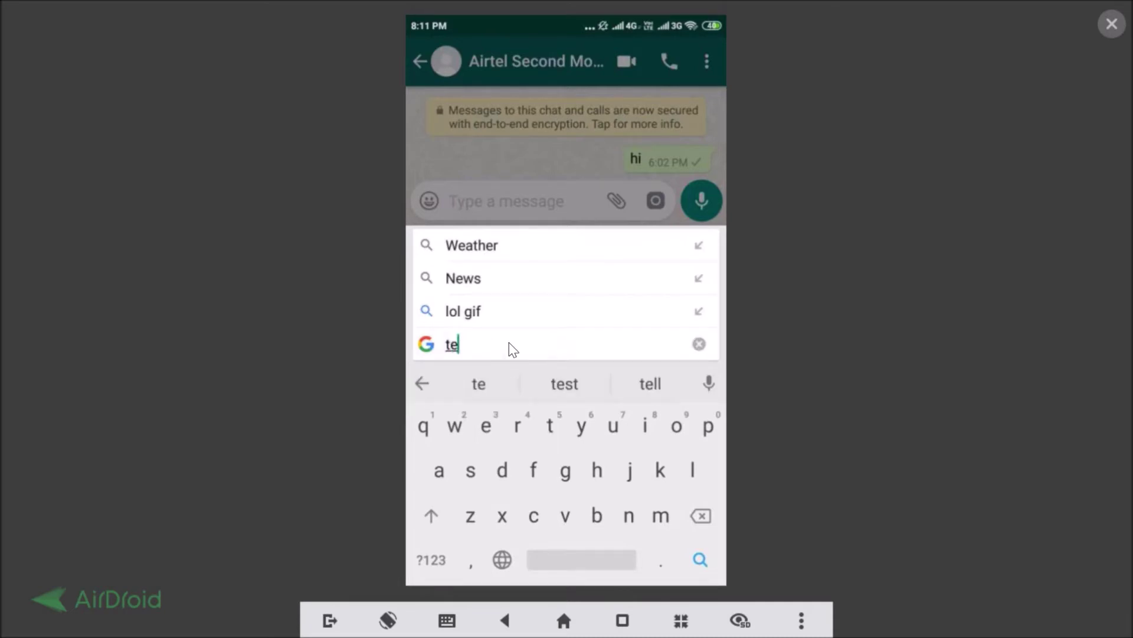
text(ch)
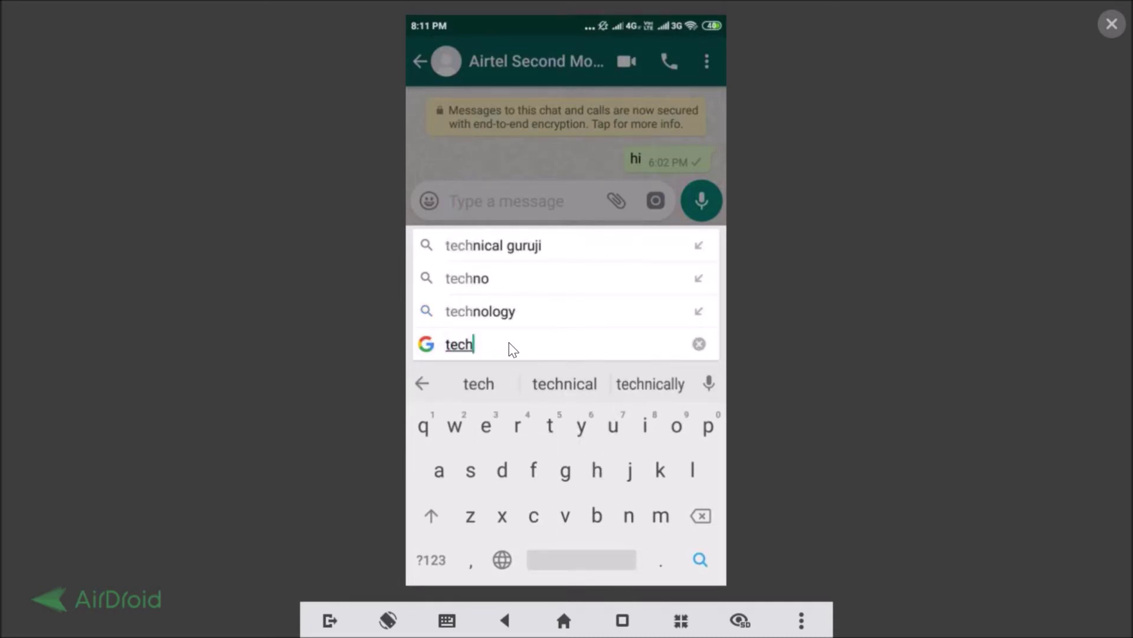
text(nolo)
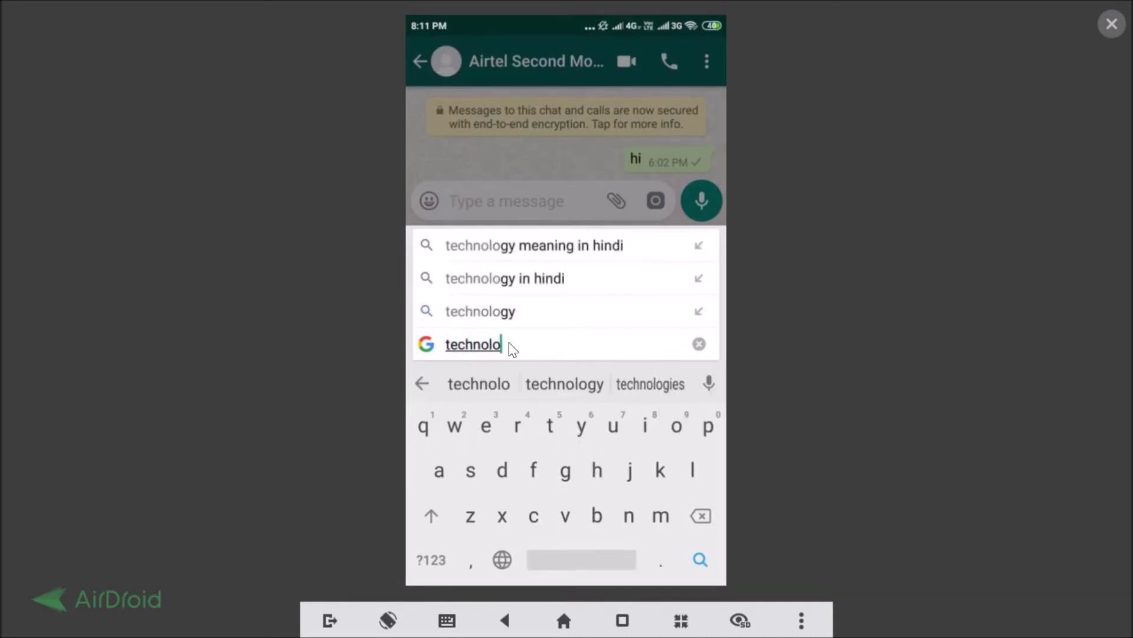
text(gy)
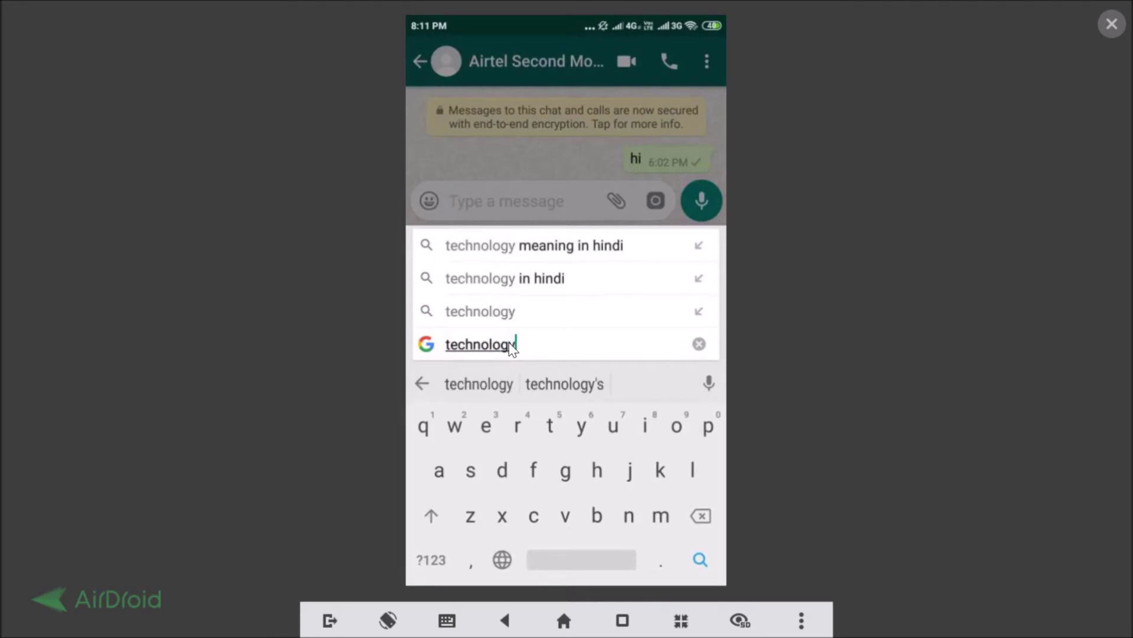
click(699, 560)
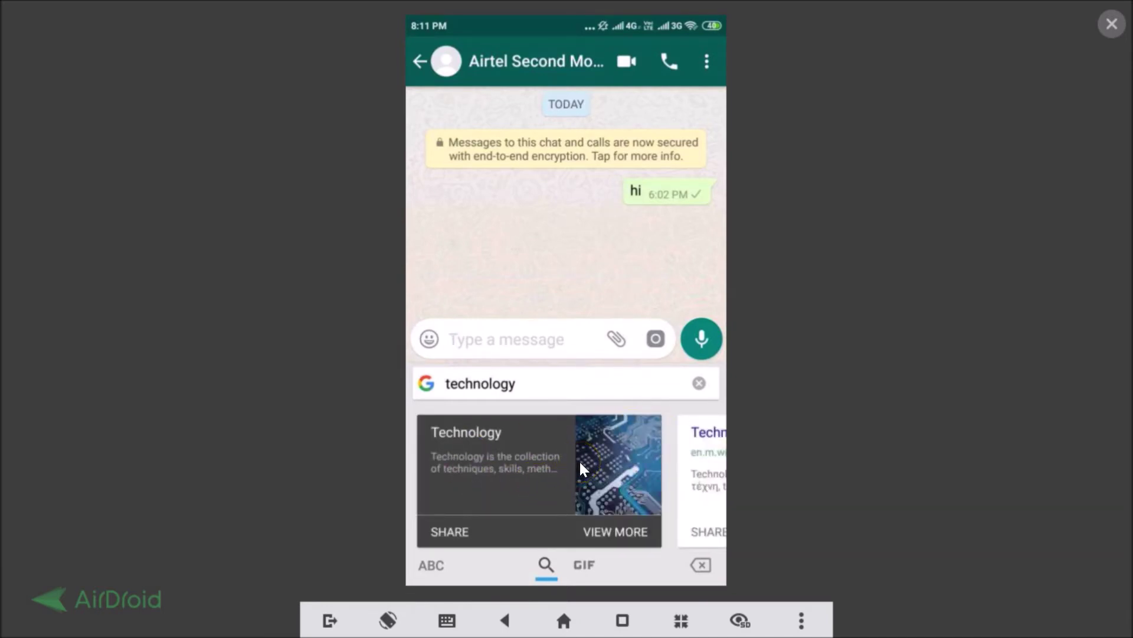
Step: Share the Technology result as a card image and send it into the chat
click(566, 473)
scroll(611, 497, down, 5)
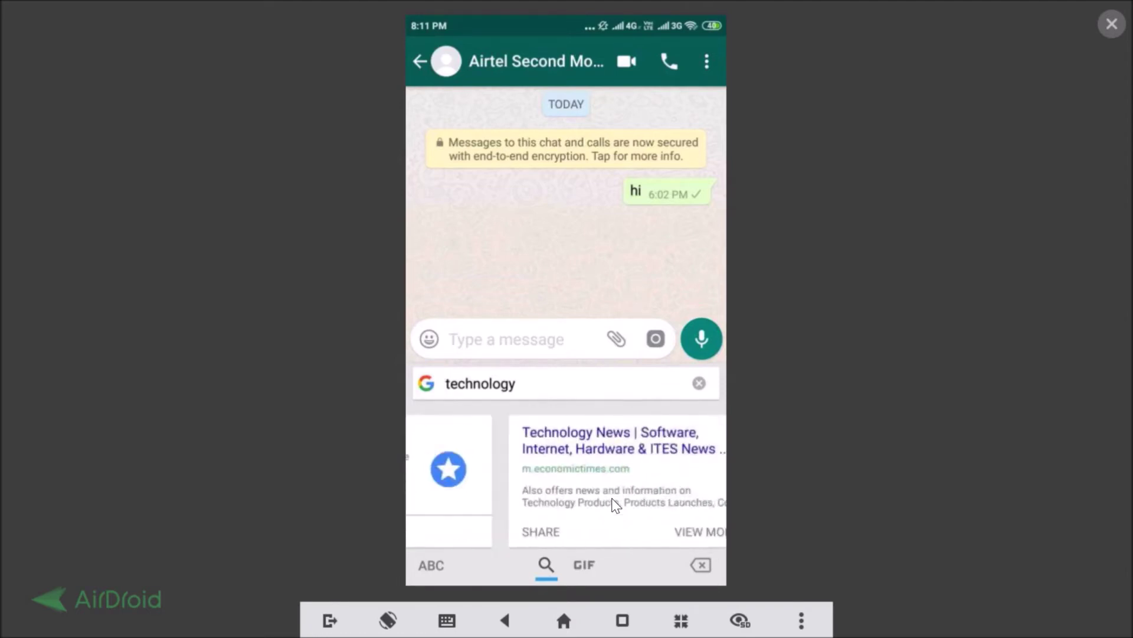
scroll(611, 500, up, 5)
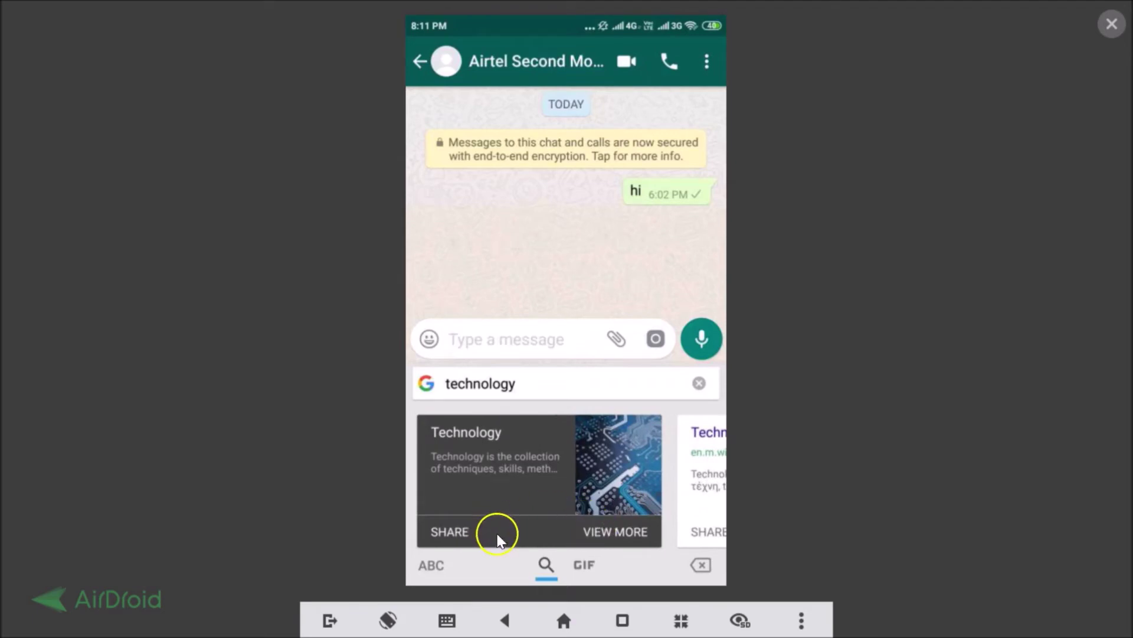
click(450, 531)
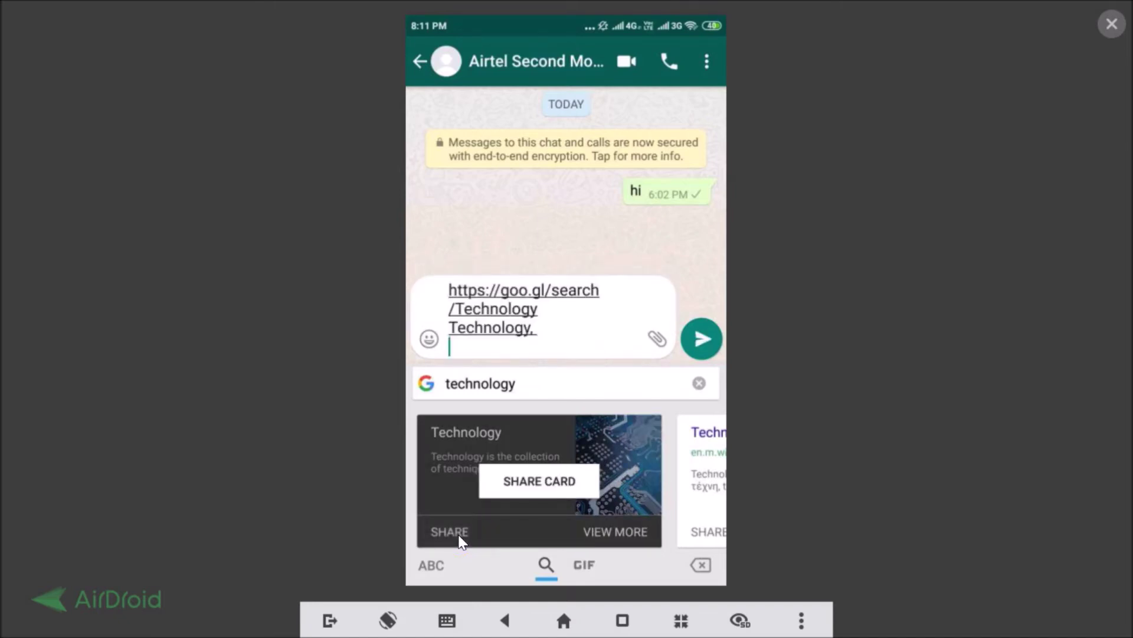
click(549, 489)
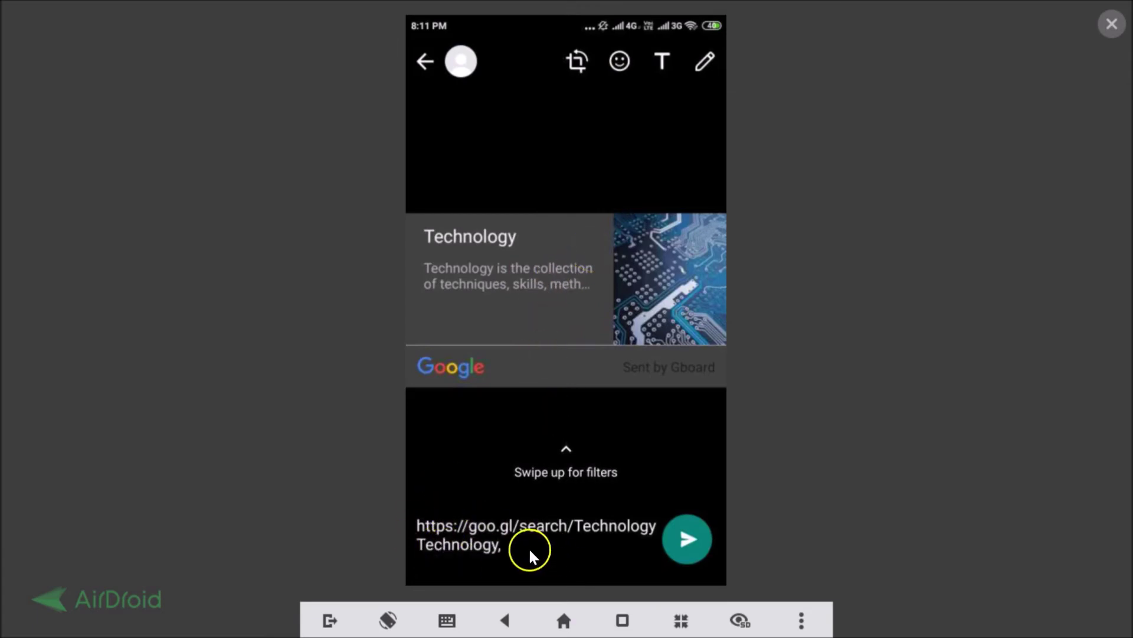
click(708, 537)
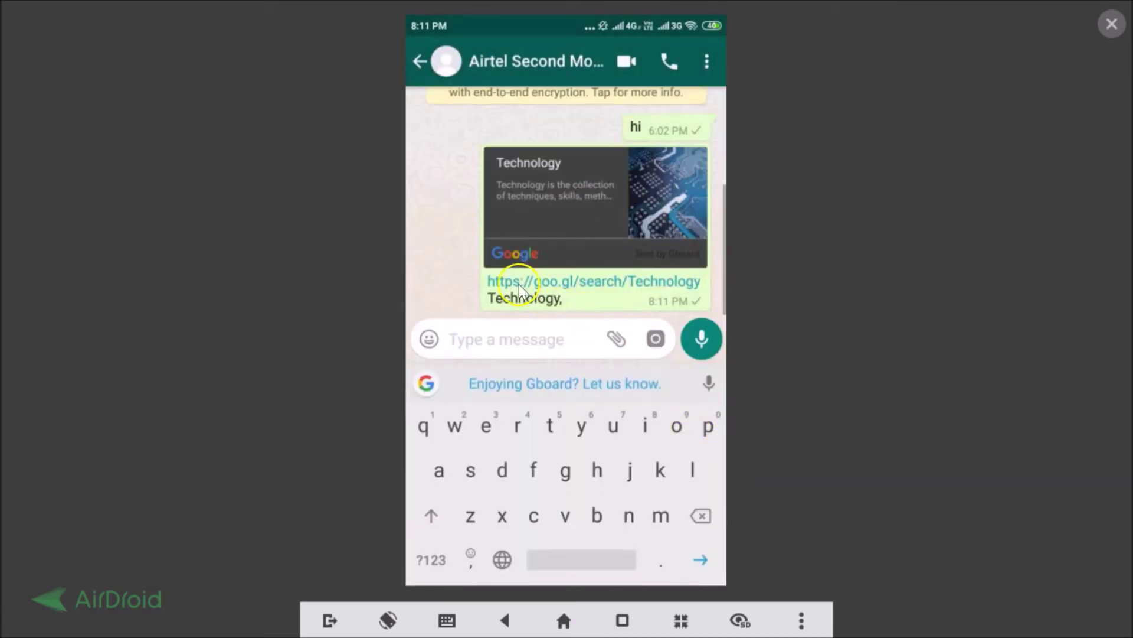